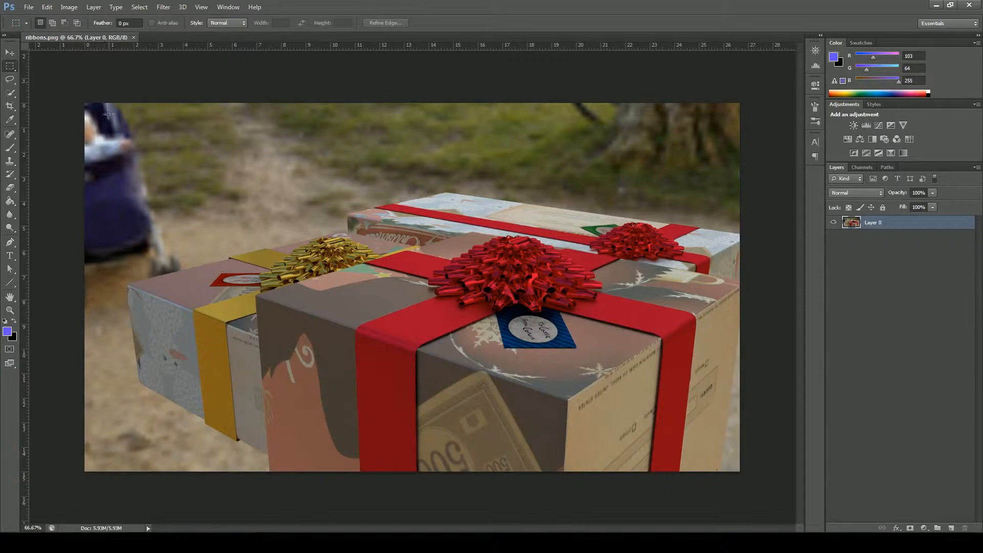
- Select a small rectangular area over the upper-left edge of the gold bow with the Rectangular Marquee tool
{"action": "left_click_drag", "start_coordinate": [98, 111], "coordinate": [118, 121]}
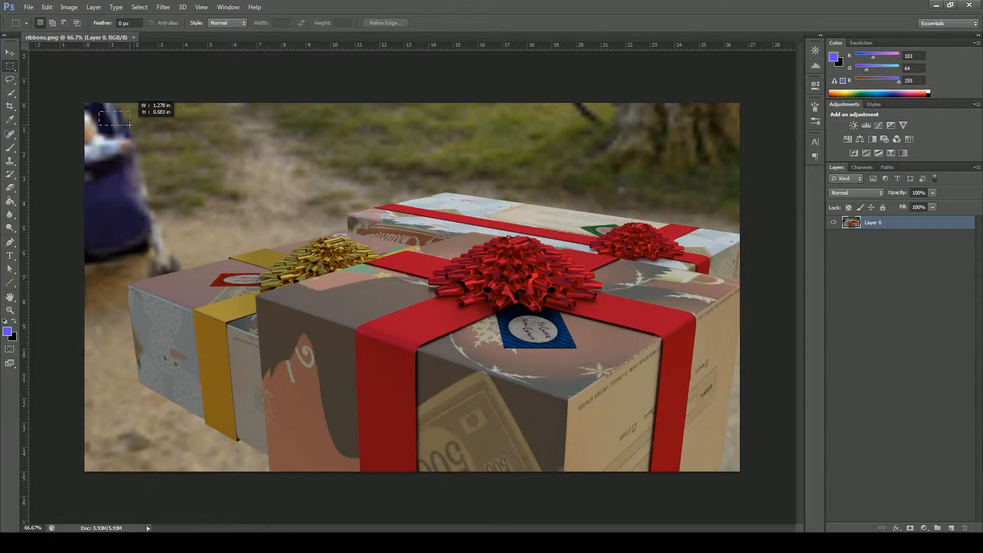
{"action": "left_click_drag", "start_coordinate": [152, 137], "coordinate": [172, 172]}
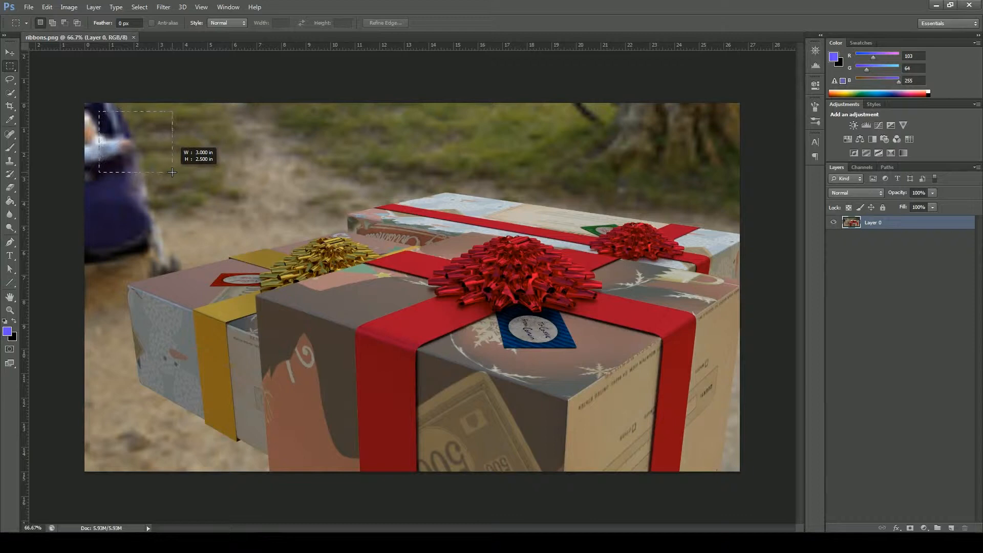
{"action": "left_click_drag", "start_coordinate": [173, 172], "coordinate": [113, 110]}
{"action": "left_click_drag", "start_coordinate": [275, 235], "coordinate": [357, 263]}
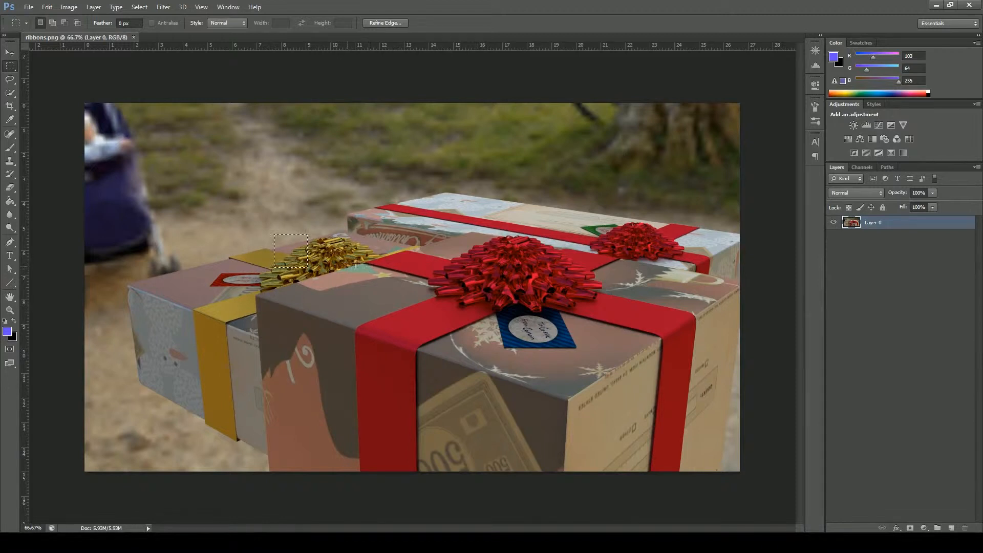
- Try moving the selected pixels from the gold bow up onto the dirt path, and undo the move
{"action": "left_click", "coordinate": [10, 52]}
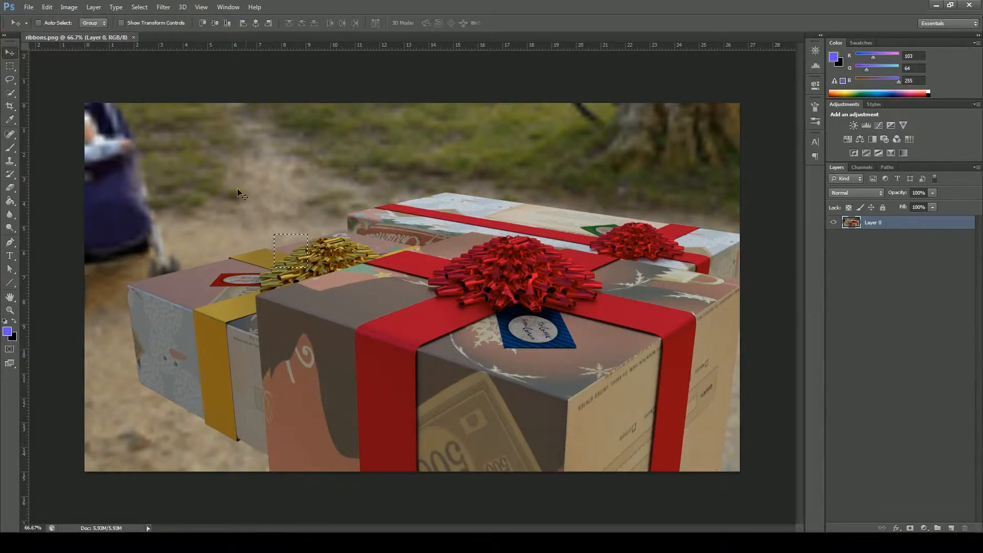
{"action": "left_click_drag", "start_coordinate": [282, 252], "coordinate": [256, 164]}
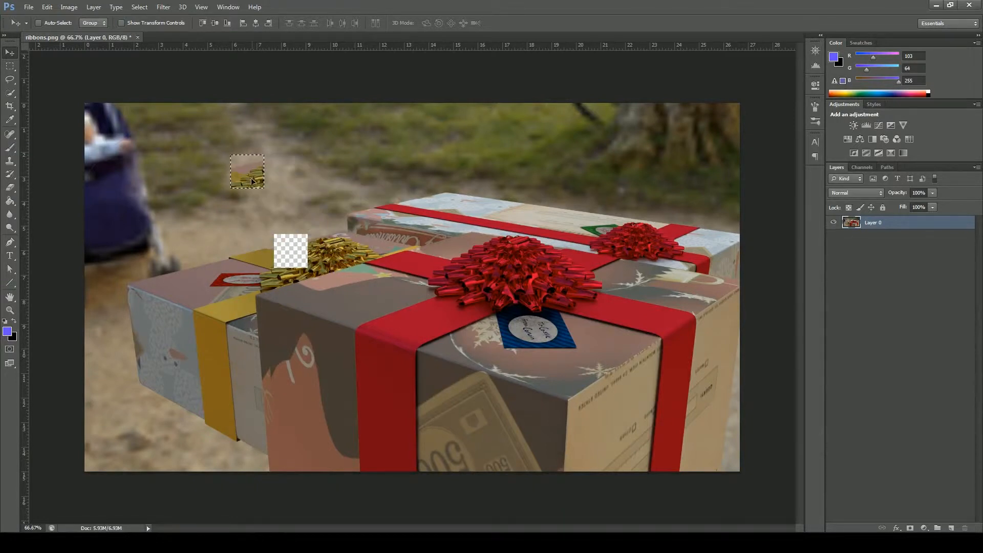
{"action": "key", "text": "ctrl+z"}
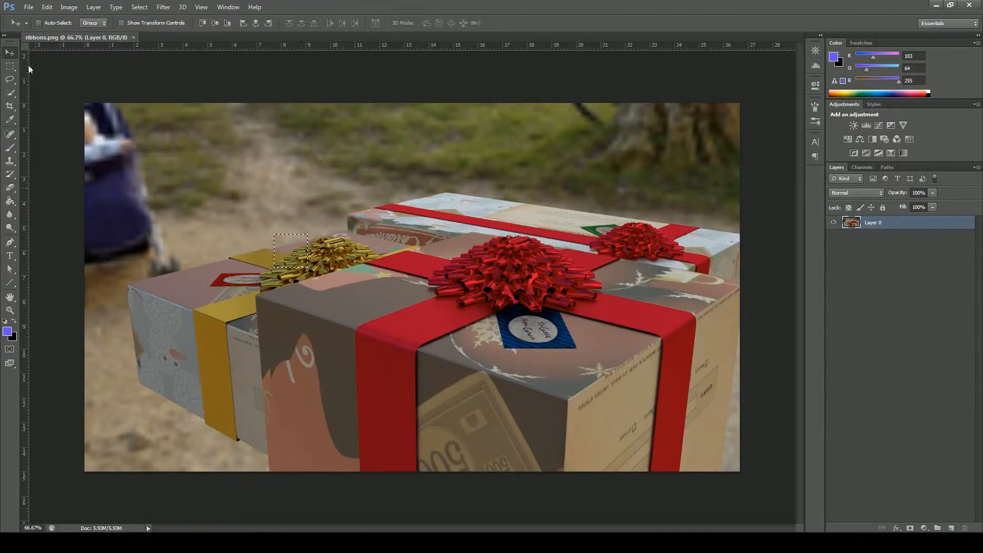
- Paint blue-violet inside the rectangular selection beside the gold bow using a 31 px hard round brush
{"action": "left_click", "coordinate": [13, 148]}
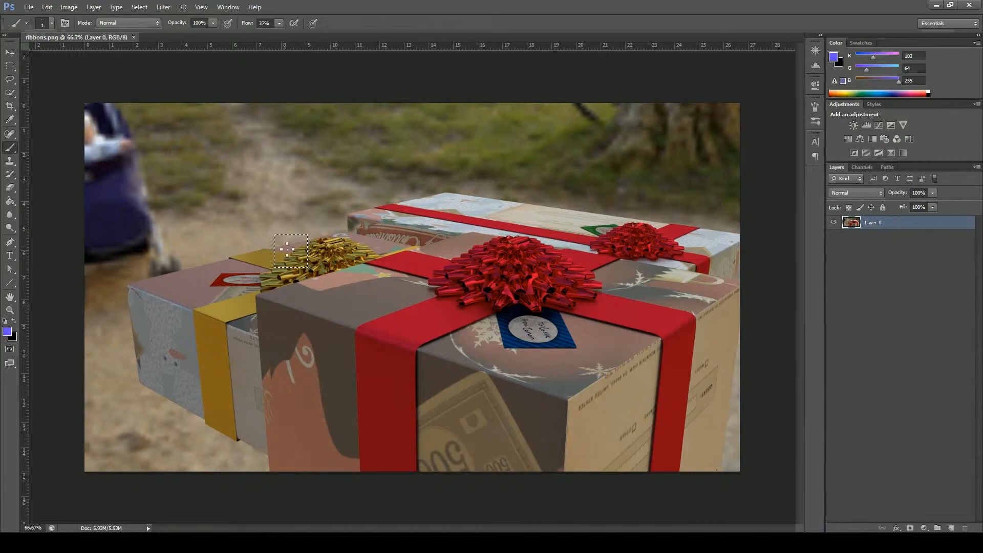
{"action": "left_click", "coordinate": [52, 23]}
{"action": "left_click_drag", "start_coordinate": [30, 55], "coordinate": [30, 55]}
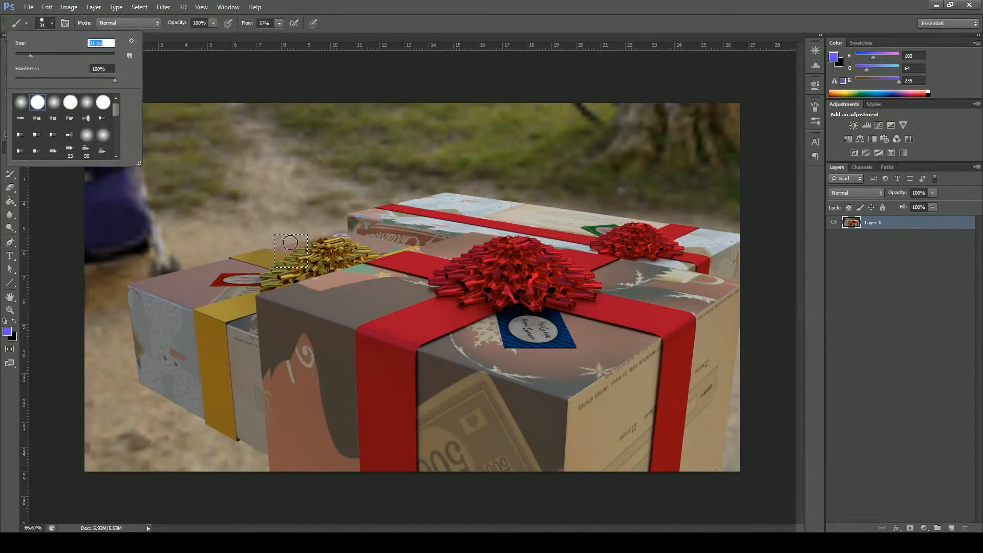
{"action": "left_click", "coordinate": [290, 242]}
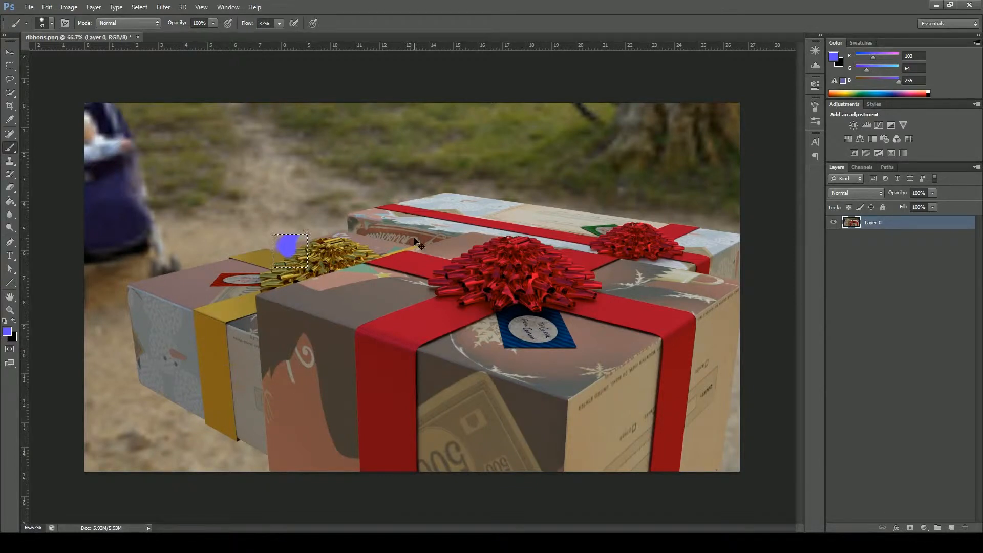
- Invert the selection and brush a round blue-violet spot onto the grass beside the stroller
{"action": "key", "text": "ctrl+a"}
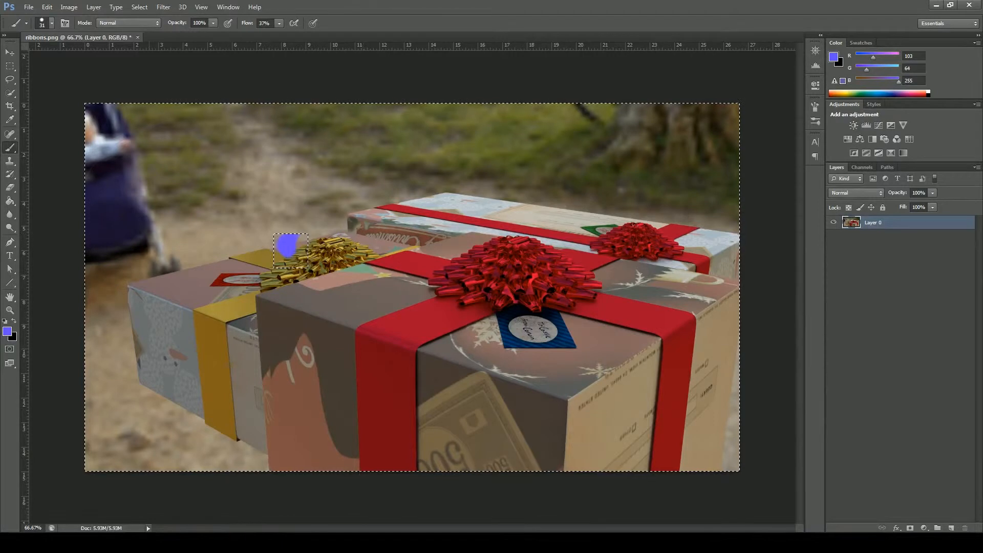
{"action": "left_click", "coordinate": [139, 7]}
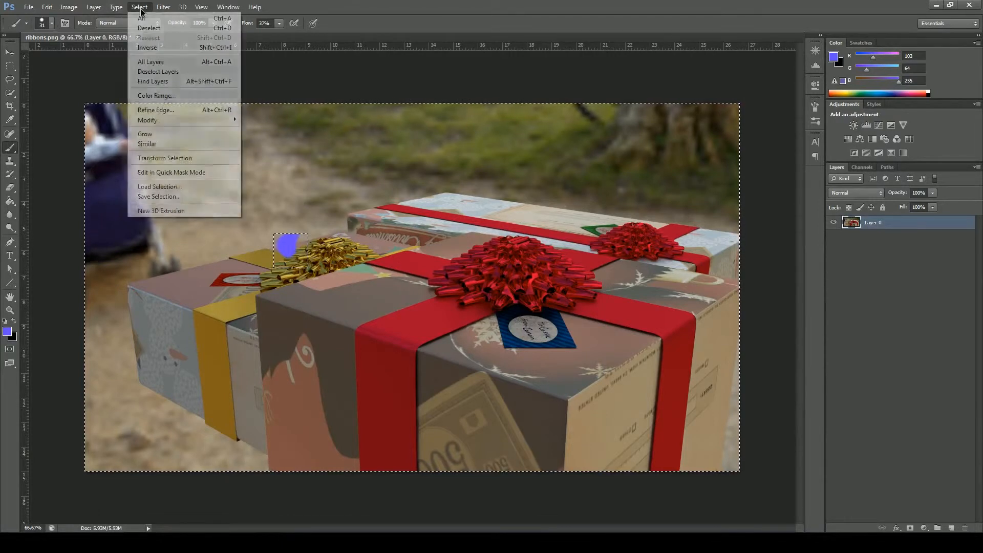
{"action": "left_click", "coordinate": [153, 48]}
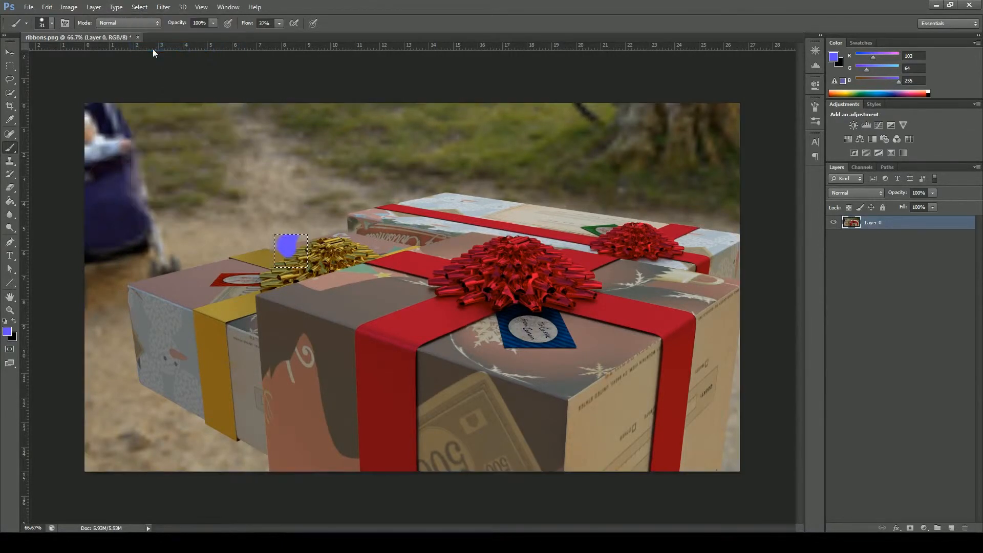
{"action": "mouse_move", "coordinate": [177, 141]}
{"action": "left_mouse_down"}
{"action": "mouse_move", "coordinate": [176, 164]}
{"action": "mouse_move", "coordinate": [185, 158]}
{"action": "mouse_move", "coordinate": [172, 146]}
{"action": "left_mouse_up"}
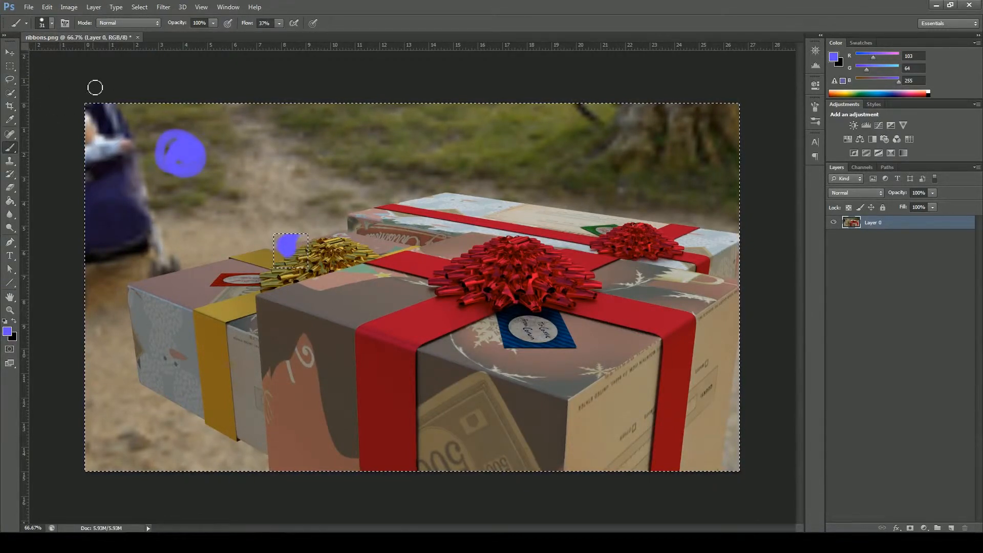
- Deselect and reselect the inverted selection once, leaving the image with no active selection
{"action": "key", "text": "ctrl+d"}
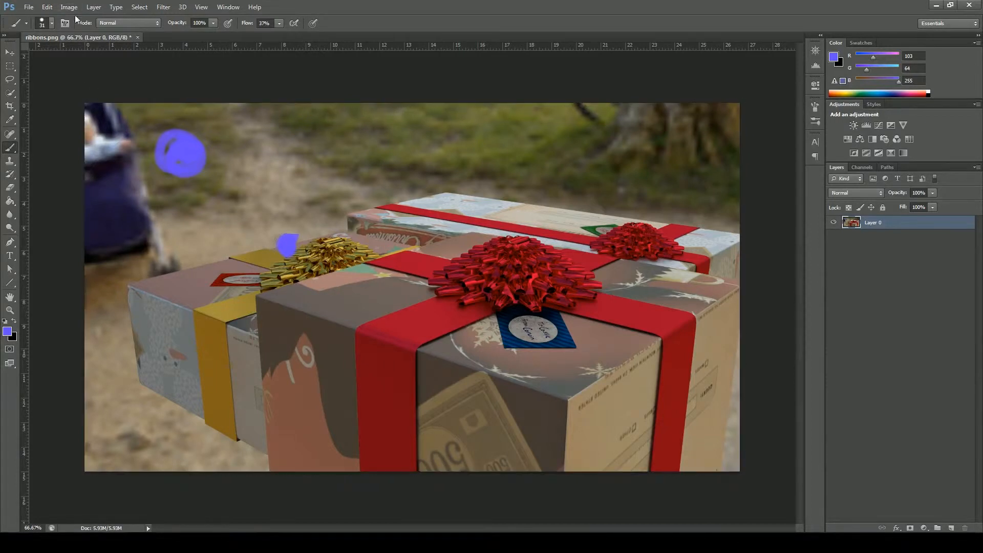
{"action": "key", "text": "shift+ctrl+d"}
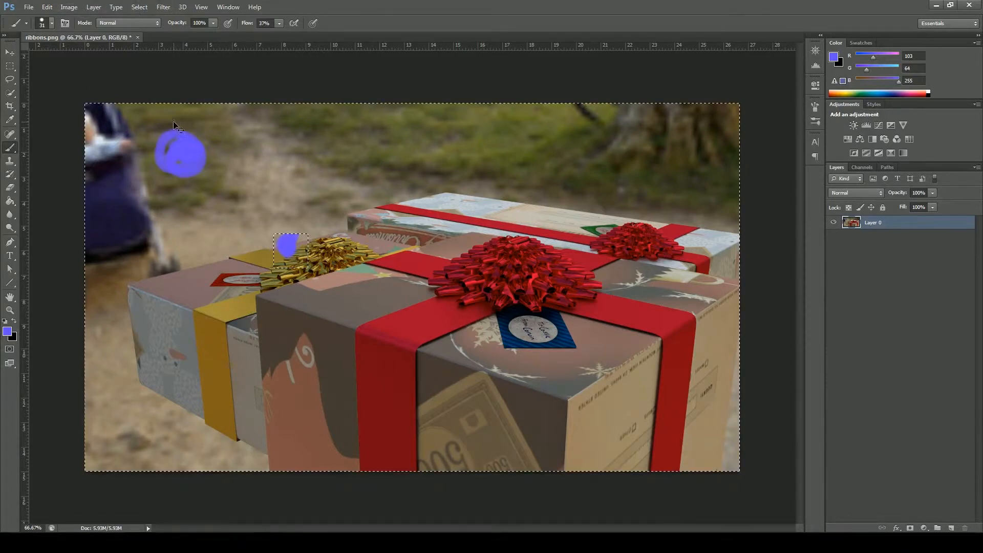
{"action": "left_click", "coordinate": [139, 7]}
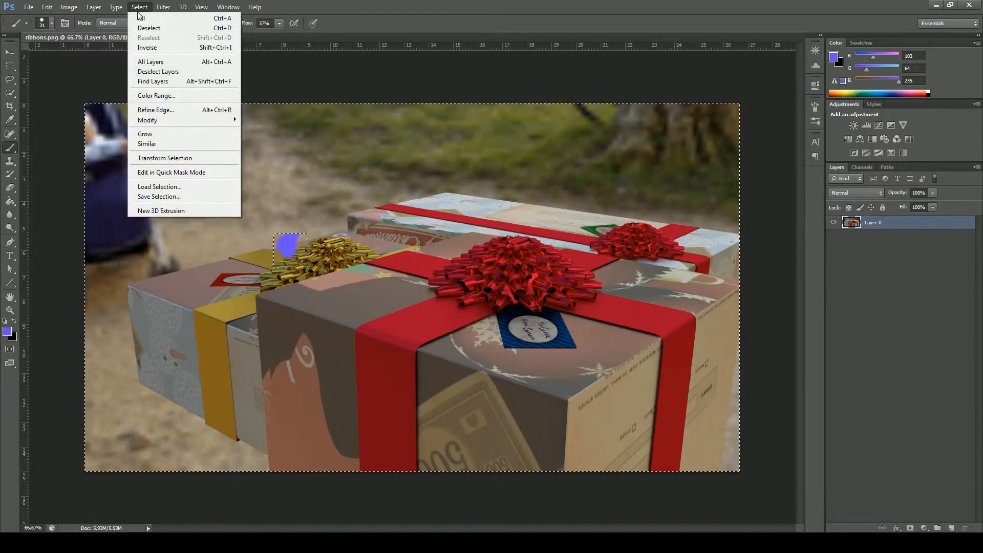
{"action": "left_click", "coordinate": [146, 29]}
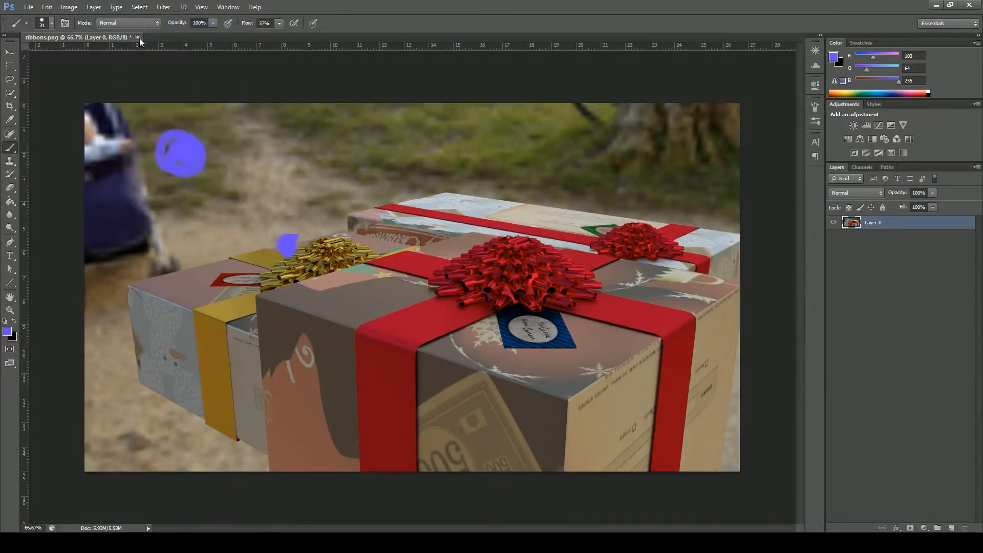
- Select a circular area on the grass above the gold bow with the Elliptical Marquee tool and invert the selection
{"action": "left_click", "coordinate": [8, 67]}
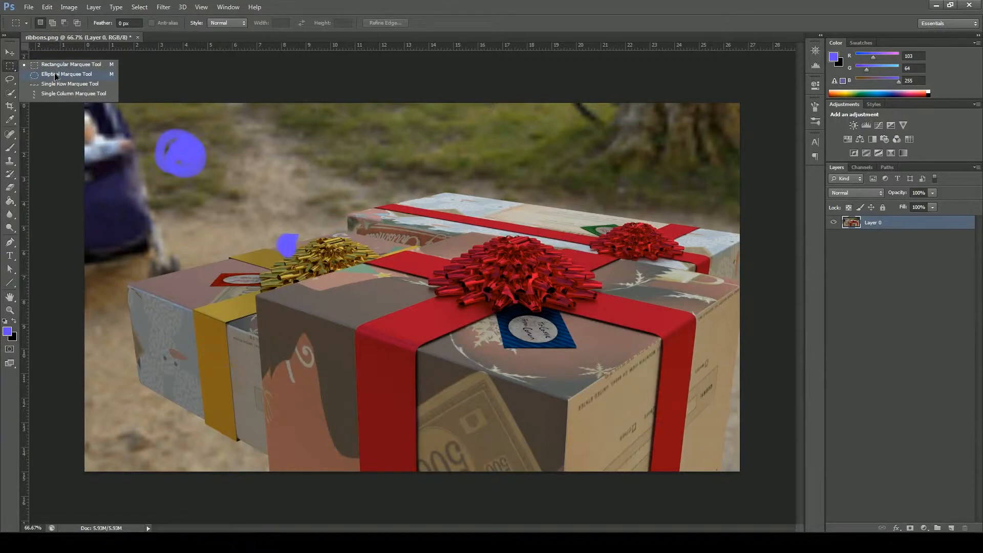
{"action": "left_click", "coordinate": [55, 74]}
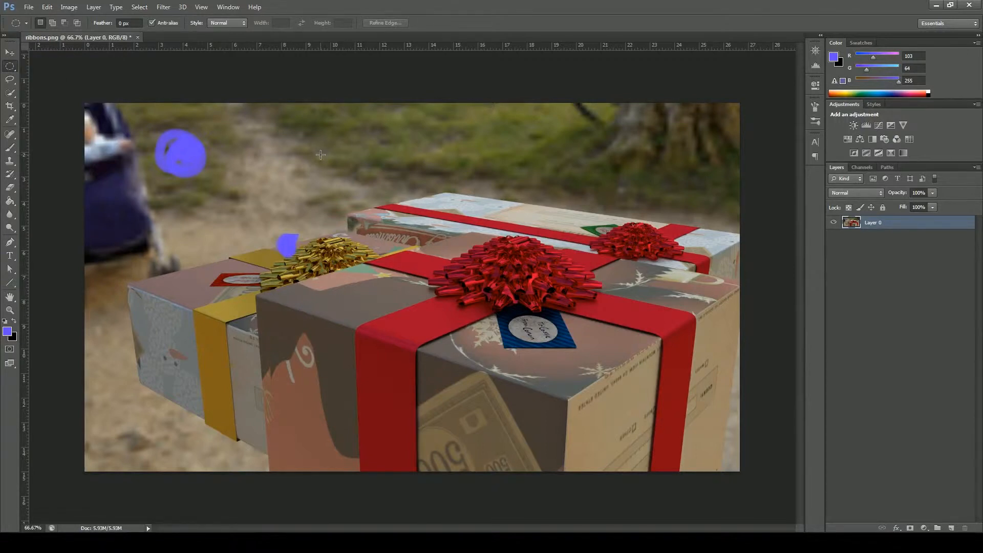
{"action": "left_click_drag", "start_coordinate": [320, 154], "coordinate": [415, 182]}
{"action": "key", "text": "ctrl+shift+i"}
{"action": "left_click", "coordinate": [139, 6]}
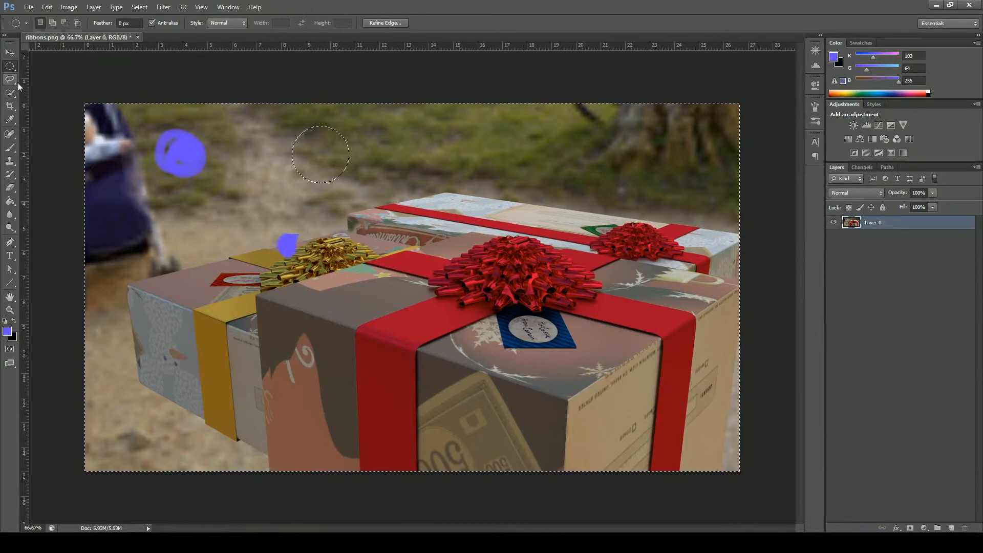
- Brush blue-violet strokes around and across the protected circle on the grass, and deselect
{"action": "left_click", "coordinate": [9, 148]}
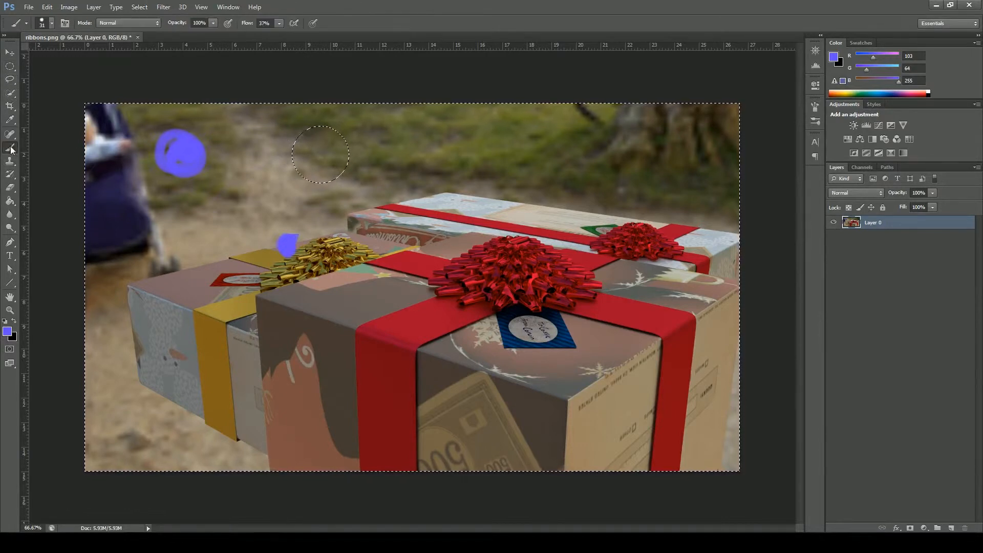
{"action": "mouse_move", "coordinate": [285, 143]}
{"action": "left_mouse_down"}
{"action": "mouse_move", "coordinate": [309, 184]}
{"action": "mouse_move", "coordinate": [355, 149]}
{"action": "mouse_move", "coordinate": [298, 150]}
{"action": "mouse_move", "coordinate": [328, 136]}
{"action": "mouse_move", "coordinate": [356, 153]}
{"action": "mouse_move", "coordinate": [343, 189]}
{"action": "mouse_move", "coordinate": [389, 190]}
{"action": "left_mouse_up"}
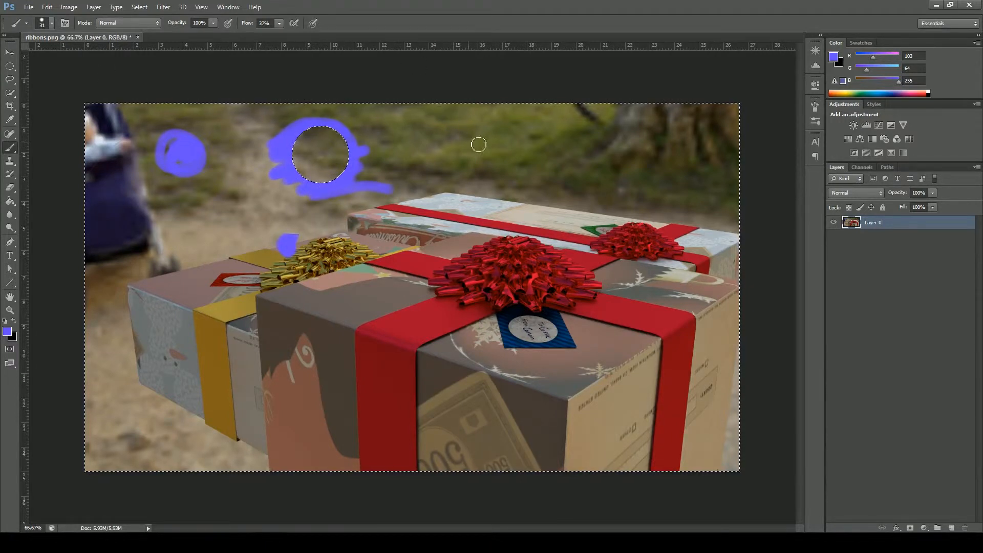
{"action": "key", "text": "ctrl+d"}
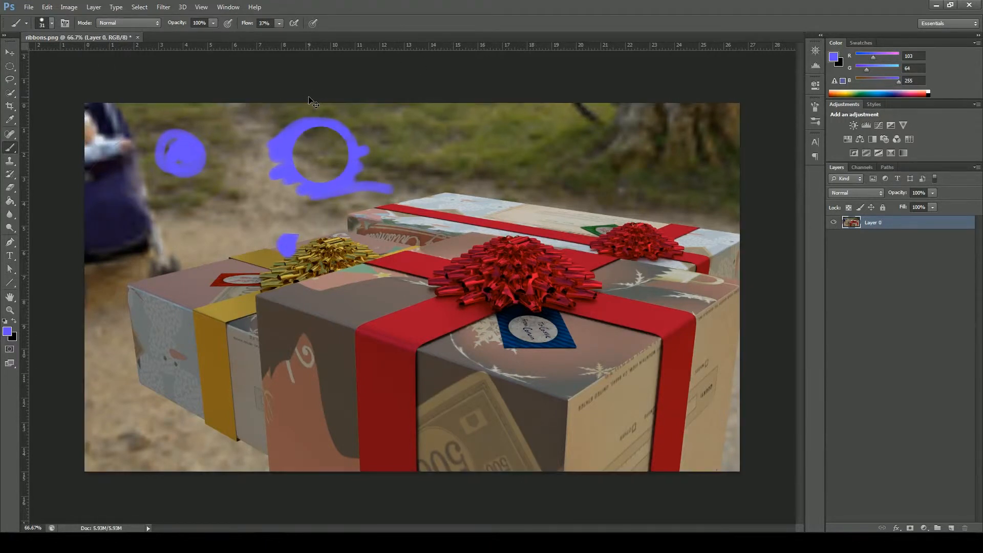
{"action": "left_click", "coordinate": [139, 7]}
{"action": "left_click", "coordinate": [377, 81]}
{"action": "left_click", "coordinate": [10, 67]}
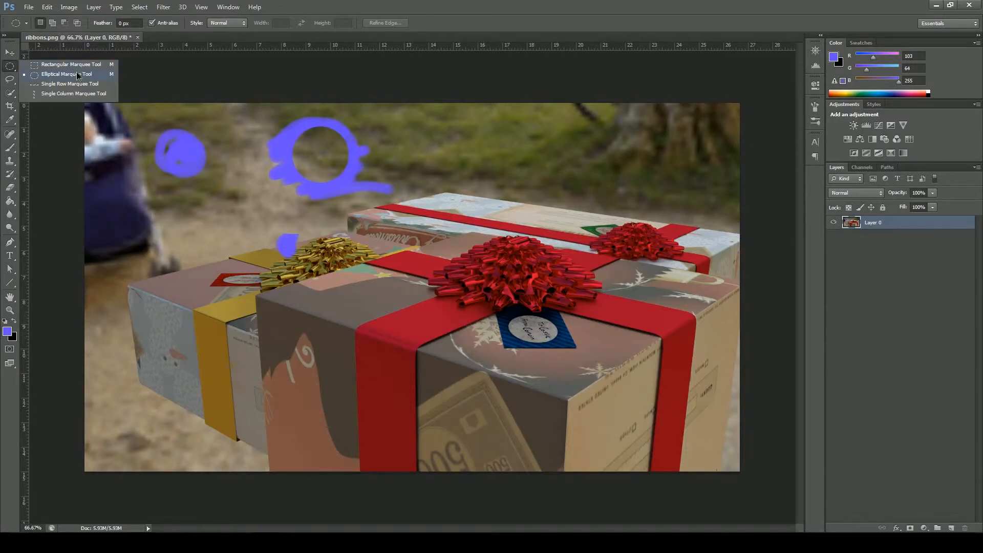
- Try the Lasso tool by outlining a freehand area around the gold bow and back gift box, invert it, and deselect
{"action": "left_click", "coordinate": [10, 80]}
{"action": "left_click", "coordinate": [10, 80]}
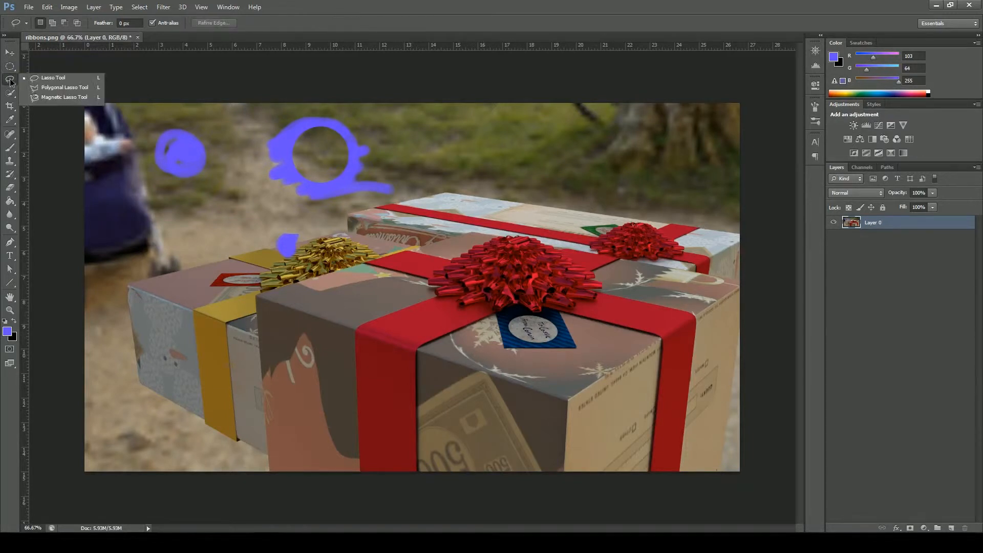
{"action": "left_click", "coordinate": [55, 80]}
{"action": "mouse_move", "coordinate": [362, 161]}
{"action": "left_mouse_down"}
{"action": "mouse_move", "coordinate": [486, 175]}
{"action": "mouse_move", "coordinate": [477, 234]}
{"action": "mouse_move", "coordinate": [411, 304]}
{"action": "mouse_move", "coordinate": [305, 285]}
{"action": "left_mouse_up"}
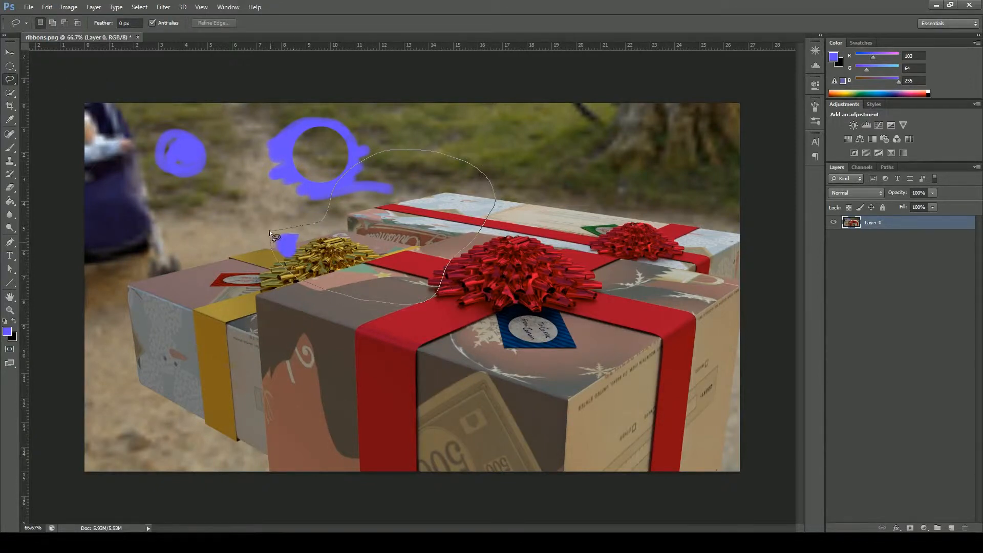
{"action": "left_click_drag", "start_coordinate": [274, 233], "coordinate": [275, 233]}
{"action": "key", "text": "ctrl+shift+i"}
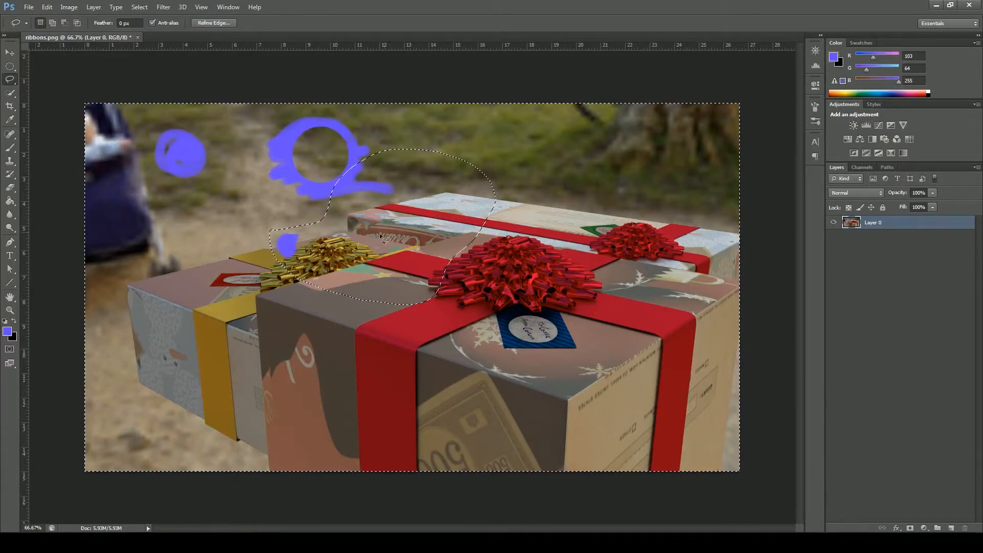
{"action": "key", "text": "ctrl+d"}
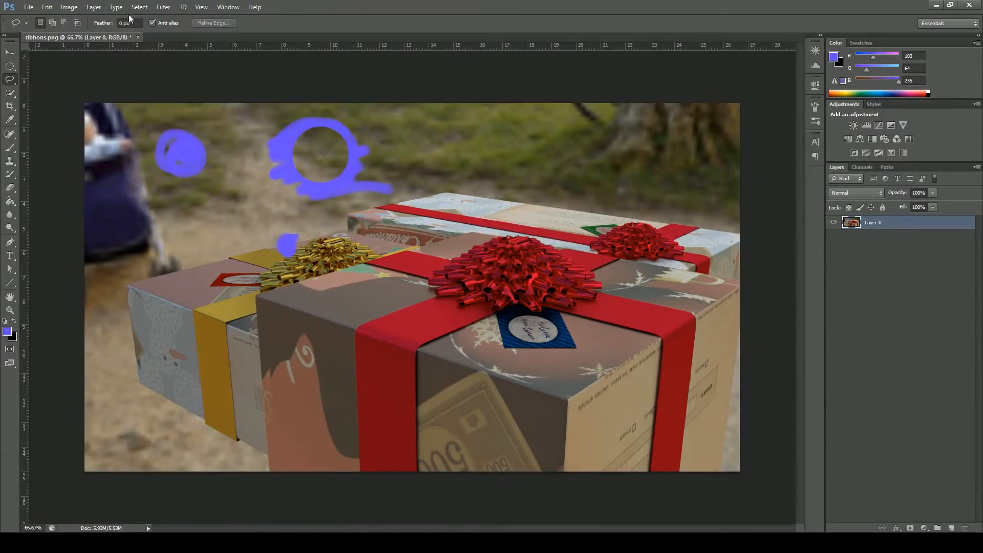
{"action": "left_click", "coordinate": [139, 7]}
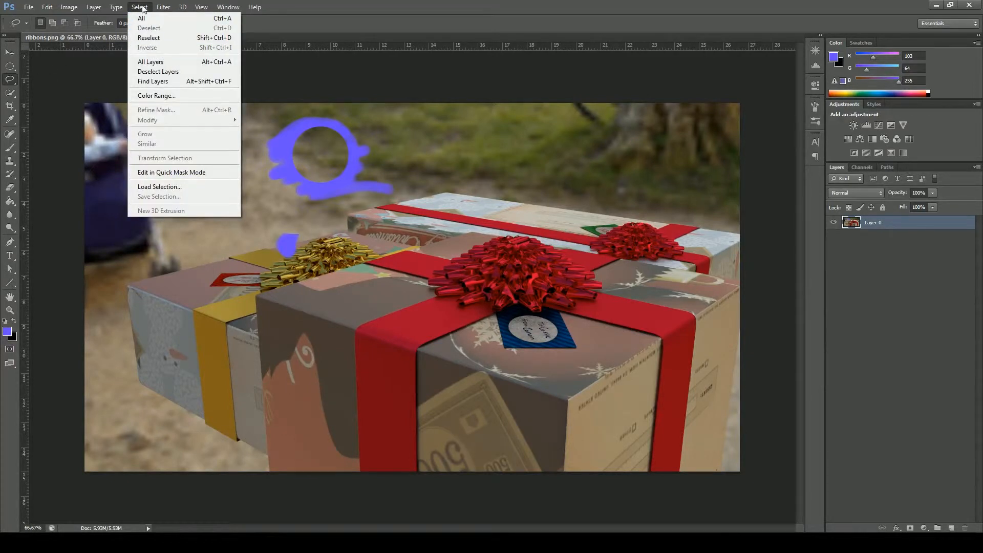
{"action": "left_click", "coordinate": [141, 7]}
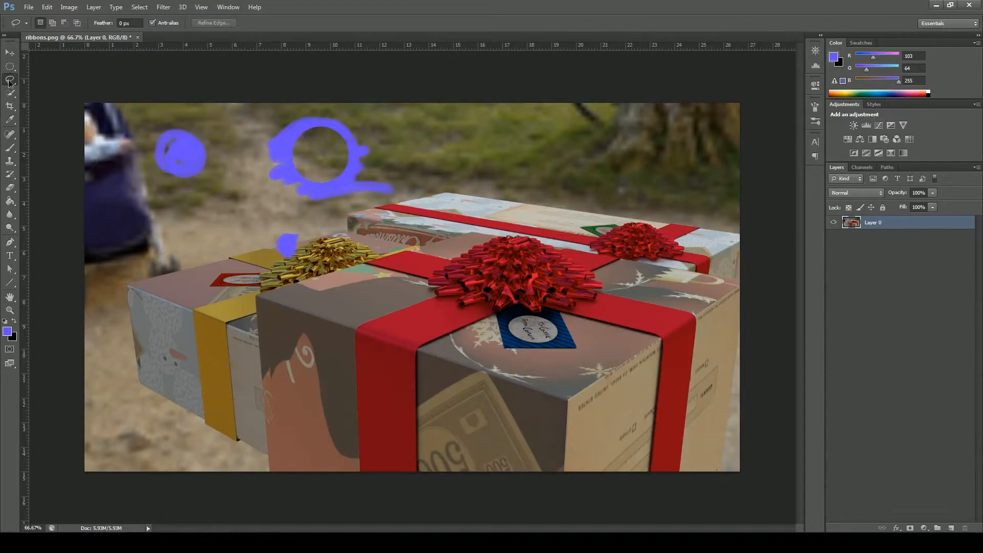
- Try the Polygonal Lasso tool by outlining a four-sided area on the corner of the gold-ribboned box, invert it, and deselect
{"action": "left_click_drag", "start_coordinate": [9, 81], "coordinate": [65, 89]}
{"action": "left_click", "coordinate": [130, 359]}
{"action": "left_click", "coordinate": [123, 294]}
{"action": "left_click", "coordinate": [192, 326]}
{"action": "left_click", "coordinate": [127, 361]}
{"action": "key", "text": "ctrl+shift+i"}
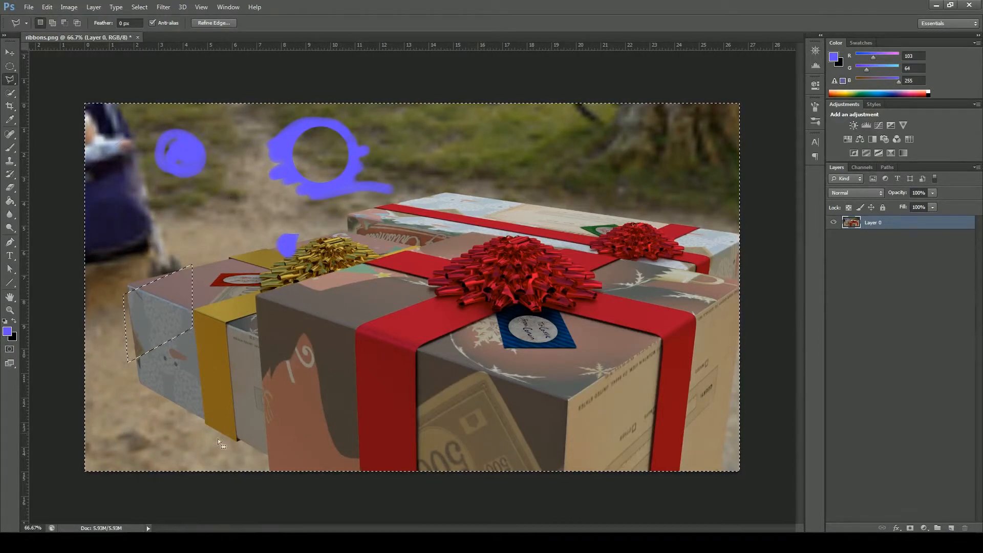
{"action": "key", "text": "ctrl+d"}
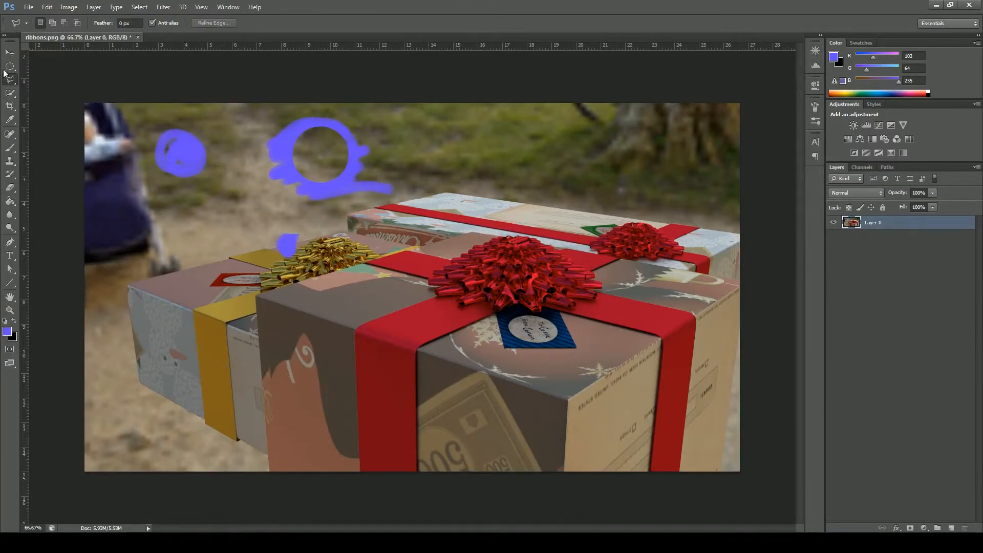
- Trace a closed selection around the upper part of the gold-ribboned box and its bow with the Magnetic Lasso tool
{"action": "left_click", "coordinate": [9, 87]}
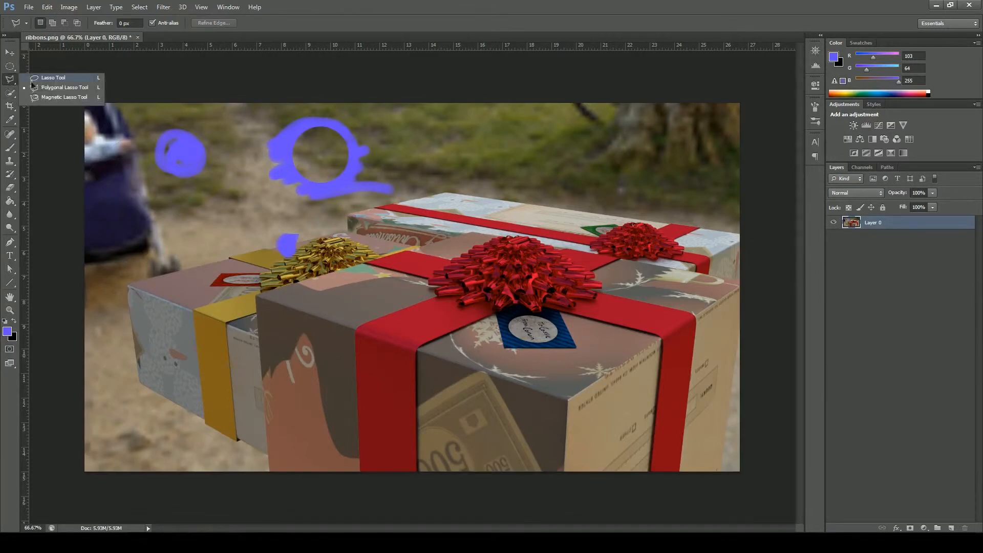
{"action": "left_click", "coordinate": [52, 99]}
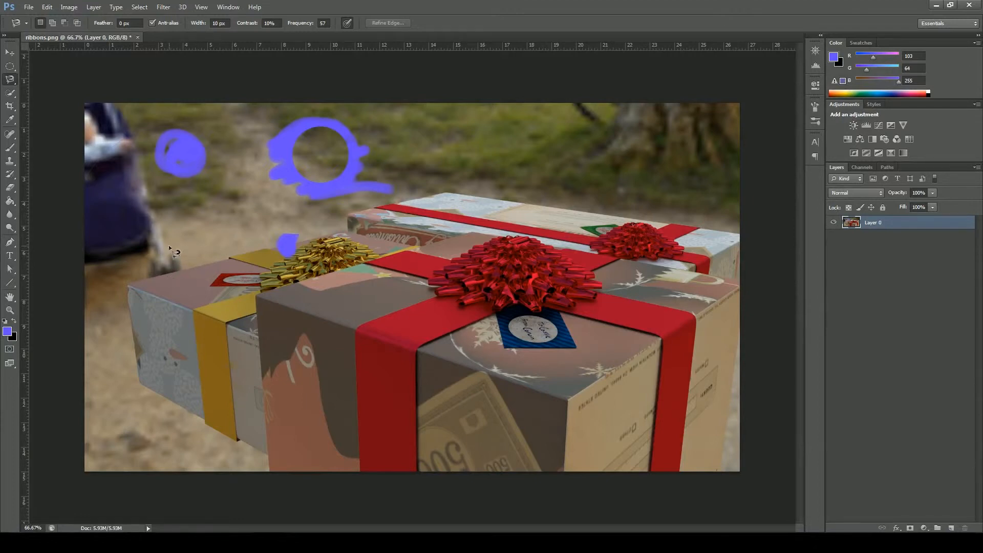
{"action": "left_click", "coordinate": [131, 275]}
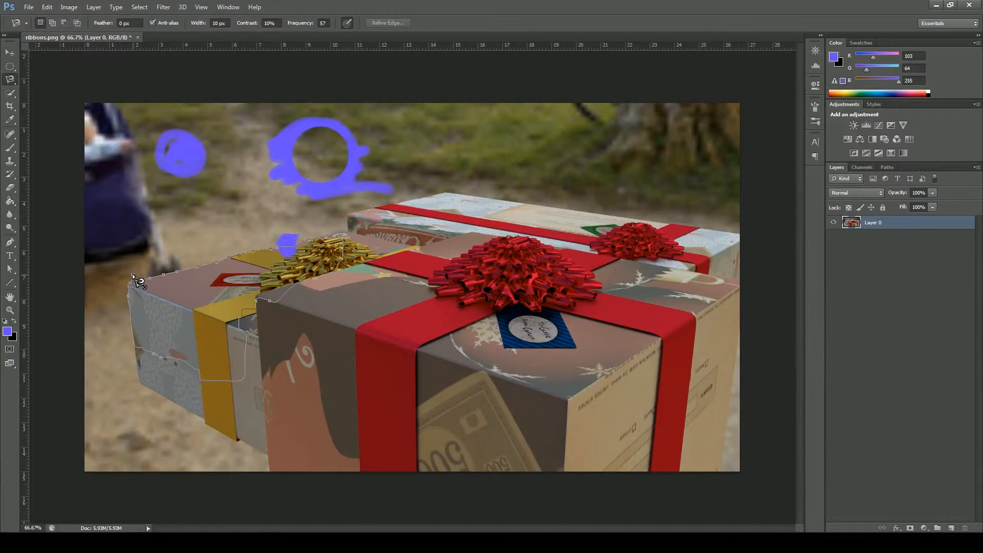
{"action": "left_click", "coordinate": [136, 280]}
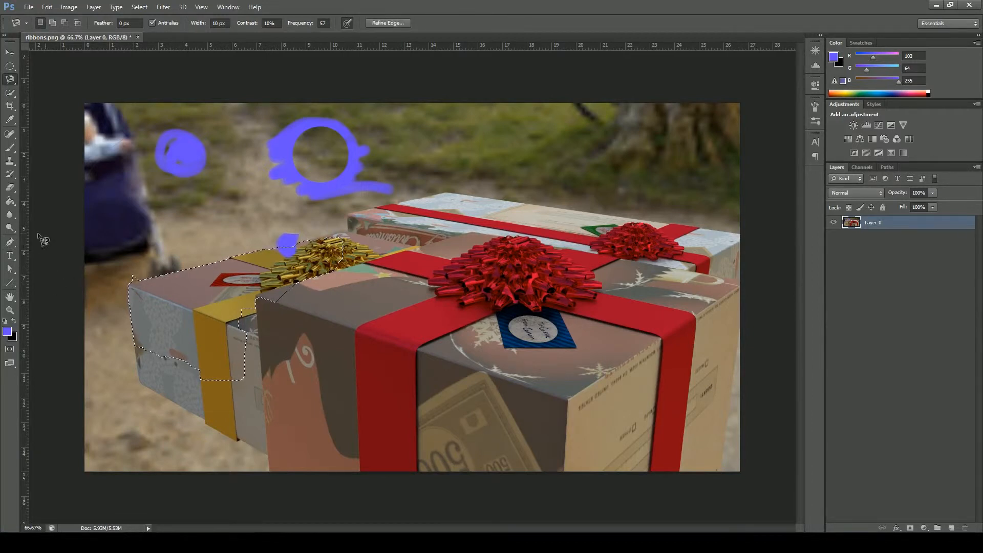
- Brush blue-violet on the gold-ribboned box inside the selection, invert it to paint an oval on the ground beside the stroller, and deselect
{"action": "left_click", "coordinate": [10, 148]}
{"action": "mouse_move", "coordinate": [240, 280]}
{"action": "left_mouse_down"}
{"action": "mouse_move", "coordinate": [222, 277]}
{"action": "mouse_move", "coordinate": [190, 296]}
{"action": "mouse_move", "coordinate": [217, 293]}
{"action": "left_mouse_up"}
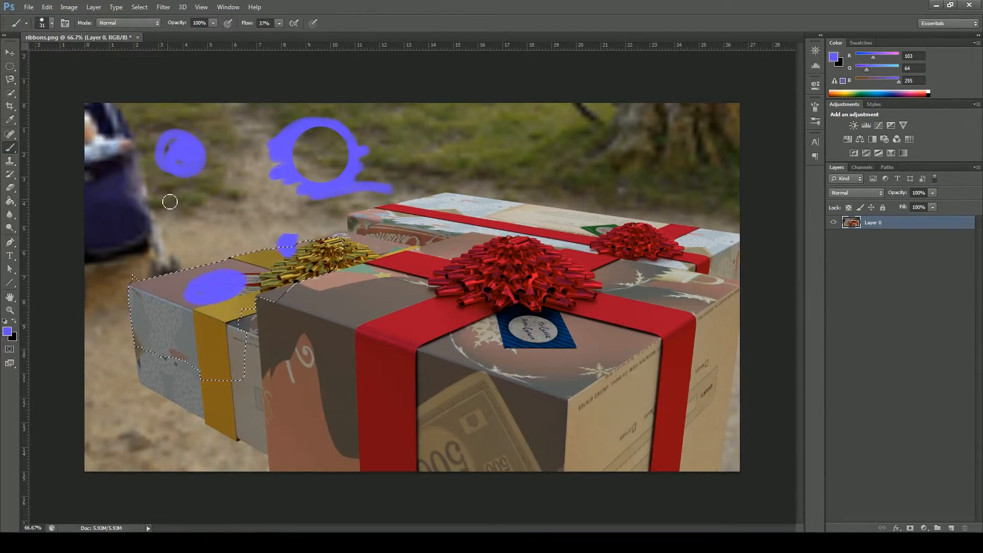
{"action": "key", "text": "ctrl+shift+i"}
{"action": "mouse_move", "coordinate": [171, 213]}
{"action": "left_mouse_down"}
{"action": "mouse_move", "coordinate": [179, 202]}
{"action": "mouse_move", "coordinate": [149, 222]}
{"action": "left_mouse_up"}
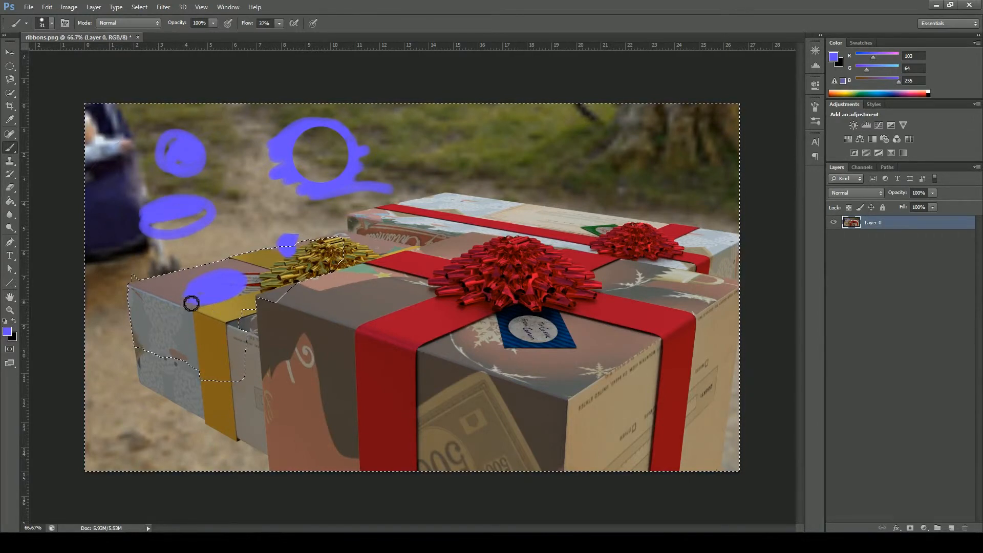
{"action": "key", "text": "ctrl+d"}
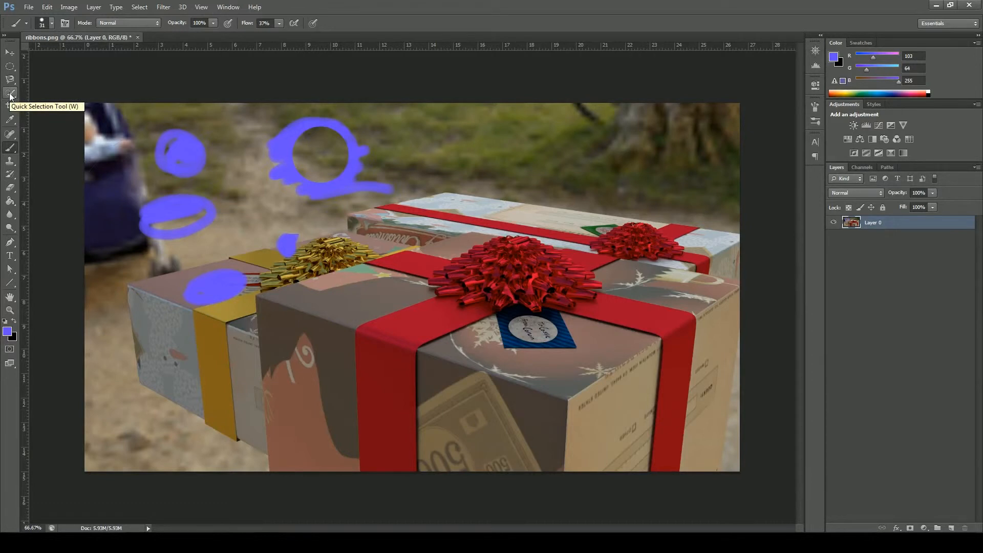
- Select all the gift boxes with the Quick Selection tool, subtracting the patch of ground behind the gold bow
{"action": "key", "text": "l"}
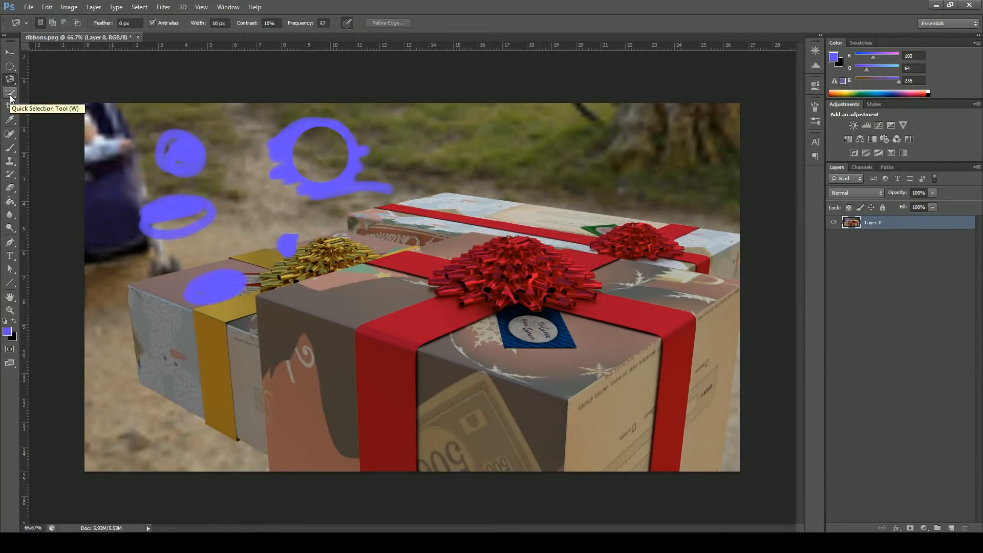
{"action": "left_click", "coordinate": [11, 94]}
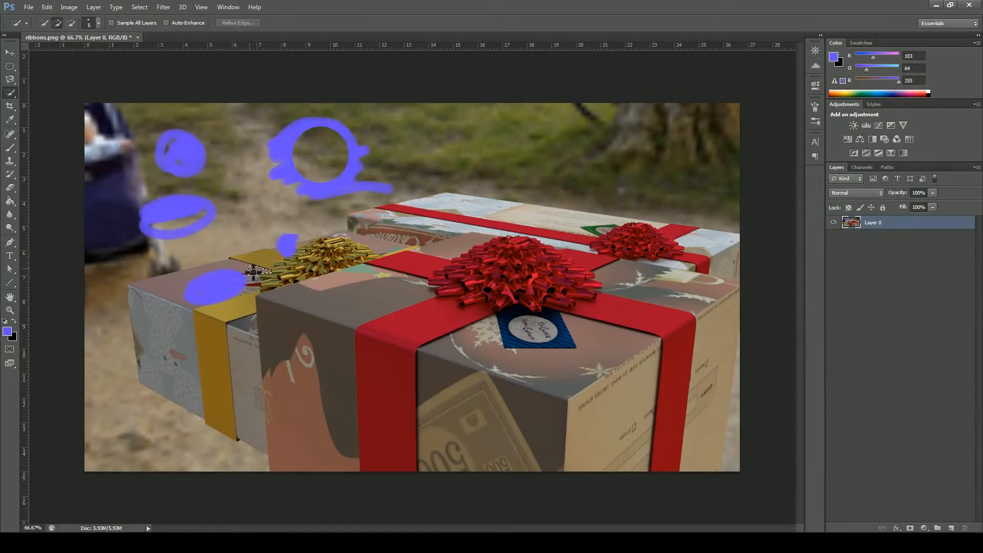
{"action": "mouse_move", "coordinate": [253, 273]}
{"action": "left_mouse_down"}
{"action": "mouse_move", "coordinate": [235, 264]}
{"action": "mouse_move", "coordinate": [134, 293]}
{"action": "mouse_move", "coordinate": [149, 354]}
{"action": "mouse_move", "coordinate": [246, 369]}
{"action": "mouse_move", "coordinate": [248, 417]}
{"action": "mouse_move", "coordinate": [245, 295]}
{"action": "left_mouse_up"}
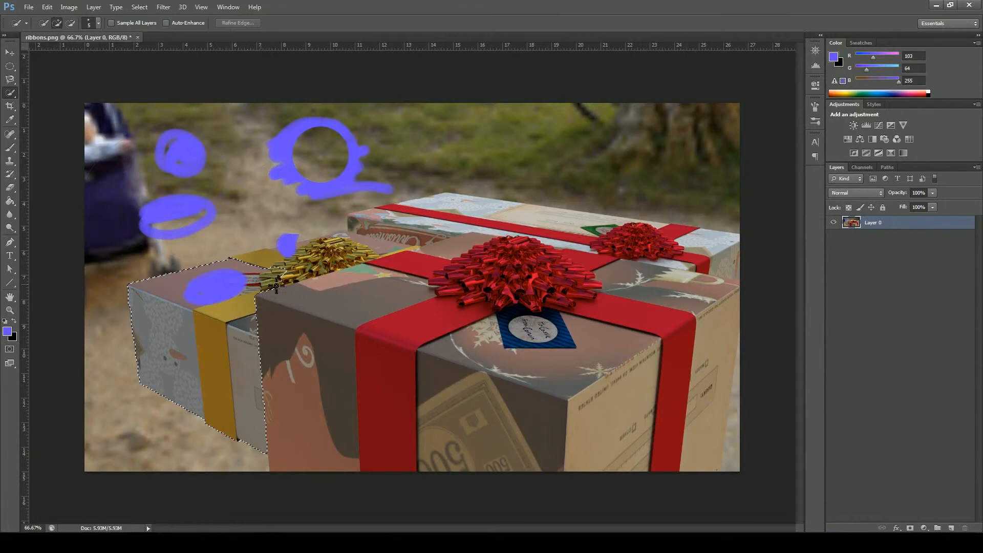
{"action": "mouse_move", "coordinate": [296, 280]}
{"action": "left_mouse_down"}
{"action": "mouse_move", "coordinate": [388, 248]}
{"action": "mouse_move", "coordinate": [327, 234]}
{"action": "mouse_move", "coordinate": [256, 259]}
{"action": "left_mouse_up"}
{"action": "mouse_move", "coordinate": [432, 271]}
{"action": "left_mouse_down"}
{"action": "mouse_move", "coordinate": [546, 360]}
{"action": "mouse_move", "coordinate": [457, 229]}
{"action": "mouse_move", "coordinate": [409, 203]}
{"action": "mouse_move", "coordinate": [405, 213]}
{"action": "mouse_move", "coordinate": [458, 208]}
{"action": "mouse_move", "coordinate": [532, 235]}
{"action": "mouse_move", "coordinate": [592, 270]}
{"action": "mouse_move", "coordinate": [654, 374]}
{"action": "mouse_move", "coordinate": [683, 336]}
{"action": "mouse_move", "coordinate": [700, 271]}
{"action": "mouse_move", "coordinate": [714, 270]}
{"action": "mouse_move", "coordinate": [703, 272]}
{"action": "mouse_move", "coordinate": [722, 248]}
{"action": "mouse_move", "coordinate": [694, 429]}
{"action": "mouse_move", "coordinate": [569, 444]}
{"action": "mouse_move", "coordinate": [307, 438]}
{"action": "left_mouse_up"}
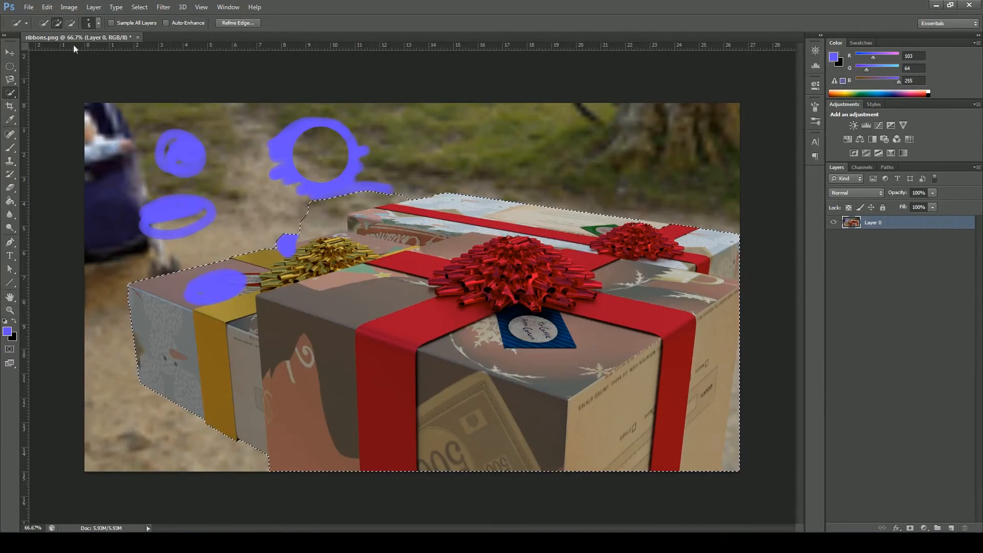
{"action": "left_click", "coordinate": [70, 24]}
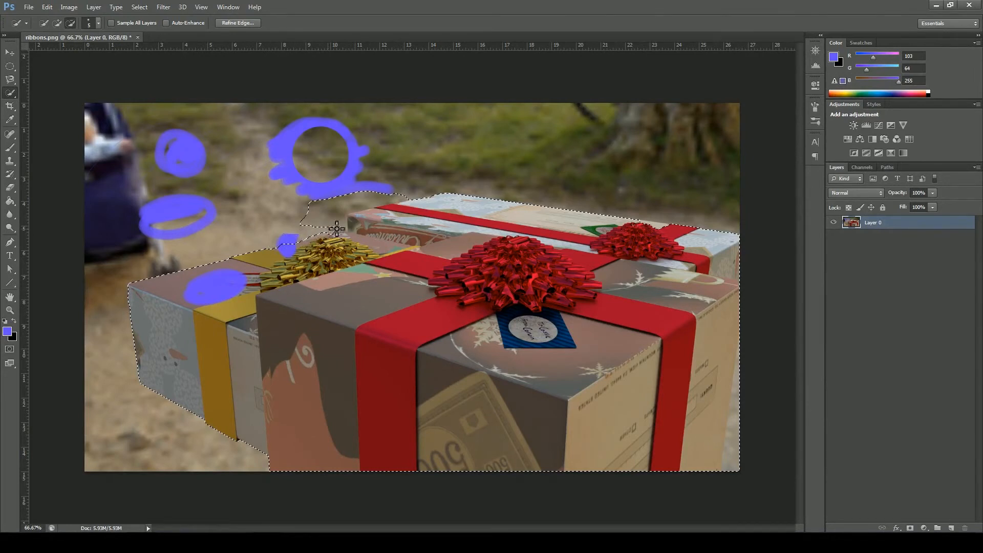
{"action": "left_click_drag", "start_coordinate": [343, 223], "coordinate": [391, 197]}
- Brush a blue-violet blob on top of the front box, invert the selection to paint another on the grass, and deselect
{"action": "key", "text": "b"}
{"action": "mouse_move", "coordinate": [353, 304]}
{"action": "left_mouse_down"}
{"action": "mouse_move", "coordinate": [366, 286]}
{"action": "mouse_move", "coordinate": [363, 299]}
{"action": "mouse_move", "coordinate": [402, 292]}
{"action": "left_mouse_up"}
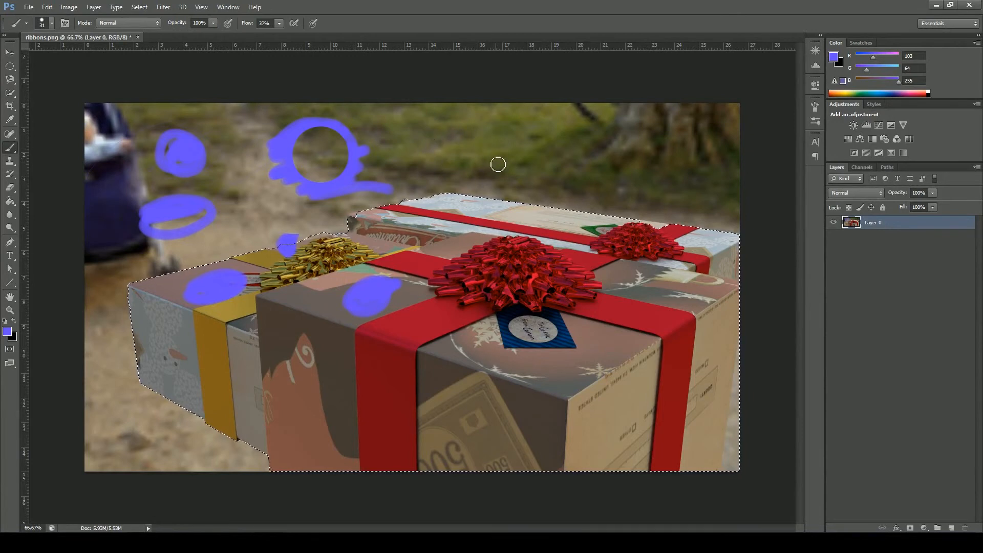
{"action": "key", "text": "ctrl+shift+i"}
{"action": "left_click_drag", "start_coordinate": [498, 157], "coordinate": [471, 149]}
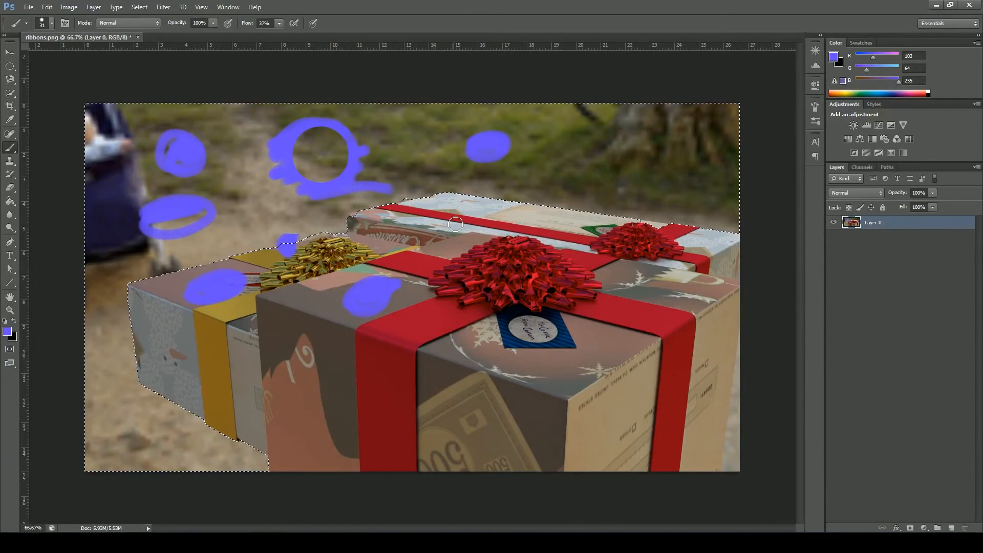
{"action": "key", "text": "ctrl+d"}
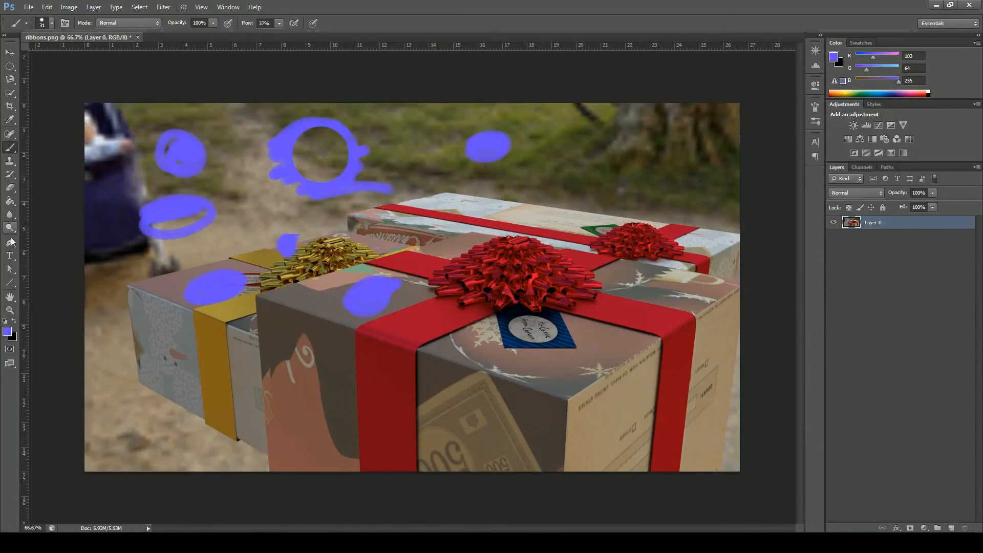
- Try the Magic Wand tool on the front box's red ribbon, selecting its vertical front section, and deselect
{"action": "left_click", "coordinate": [10, 95]}
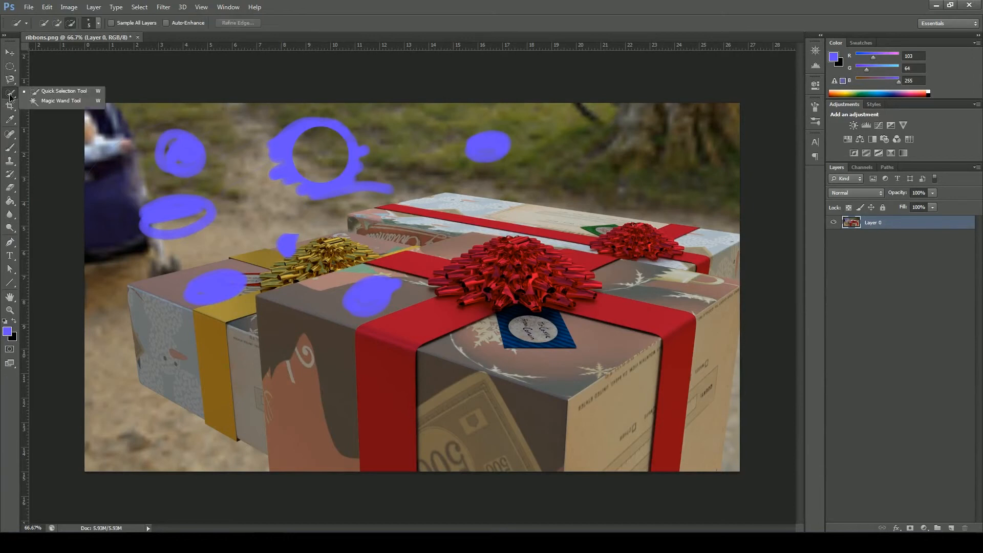
{"action": "left_click", "coordinate": [46, 102]}
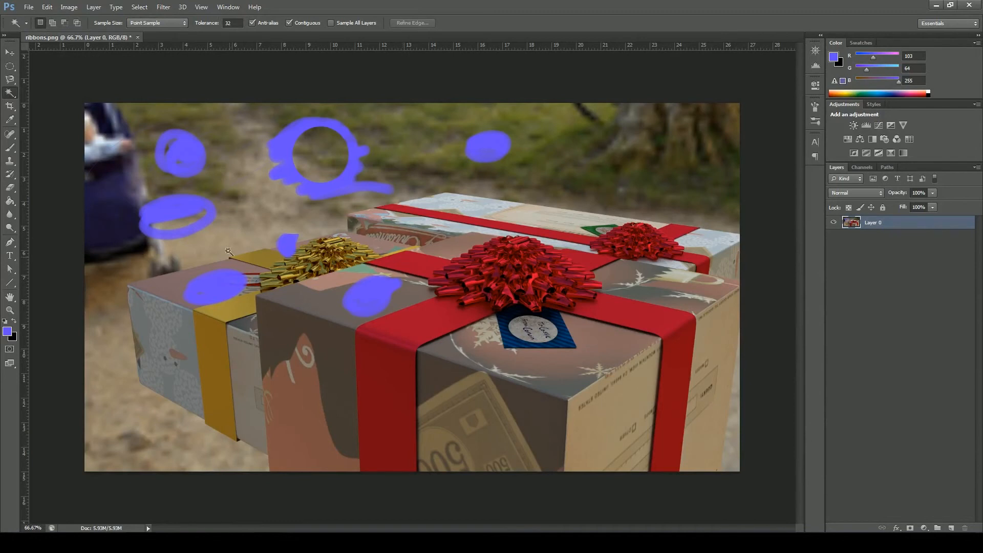
{"action": "left_click", "coordinate": [433, 315]}
{"action": "left_click", "coordinate": [389, 368]}
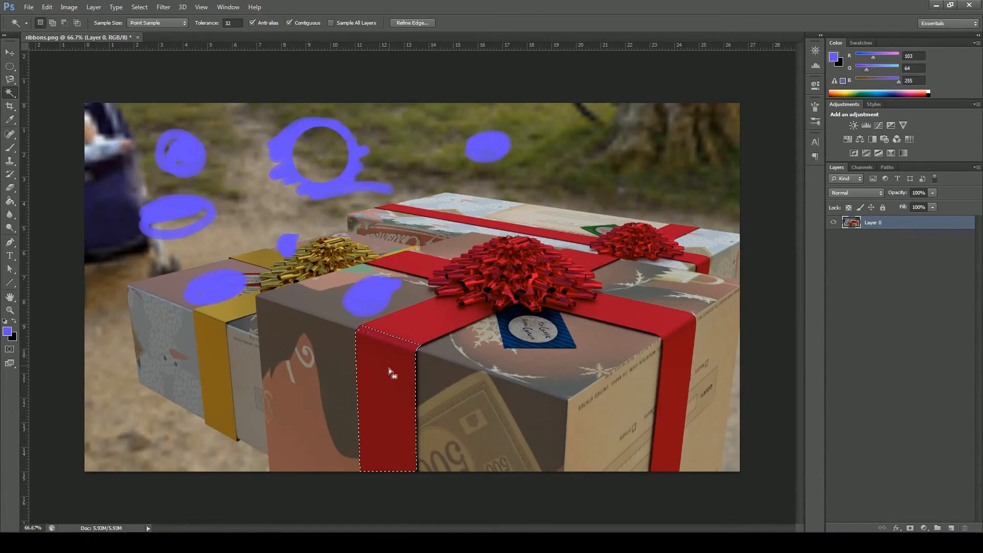
{"action": "key", "text": "ctrl+d"}
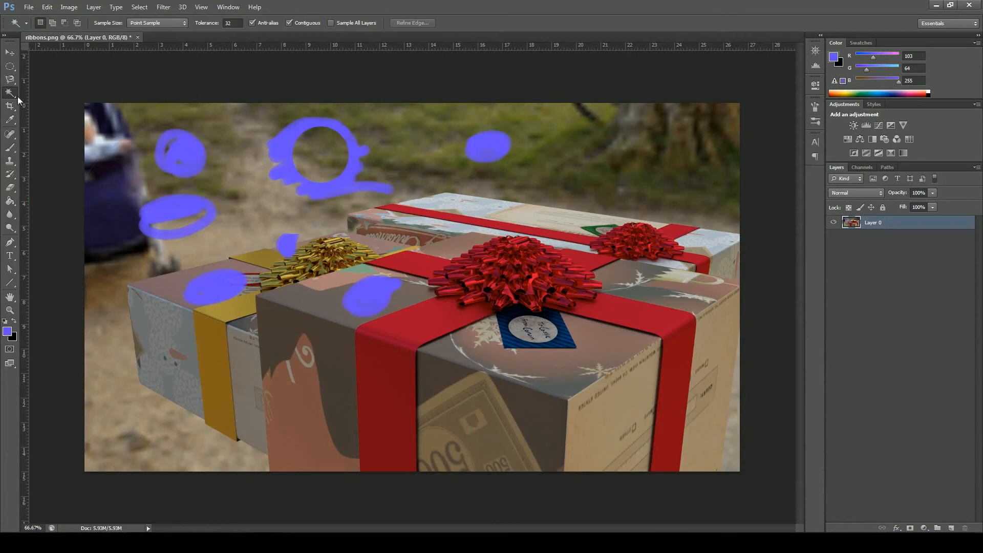
- Select the gold ribbon's top section with the Magic Wand, invert the selection, and brush blue-violet strokes across and around the protected ribbon
{"action": "left_click", "coordinate": [239, 307]}
{"action": "key", "text": "ctrl+shift+i"}
{"action": "key", "text": "b"}
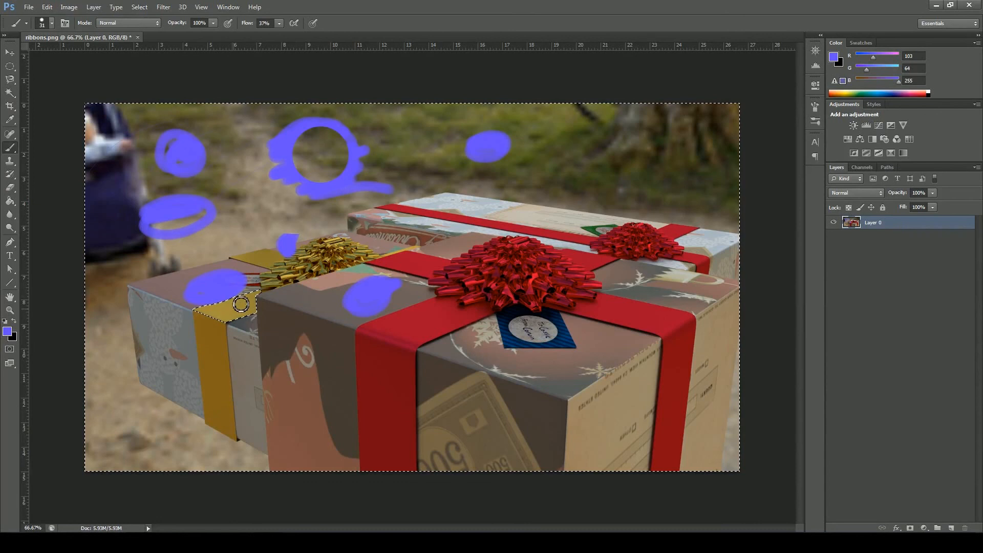
{"action": "mouse_move", "coordinate": [163, 297]}
{"action": "left_mouse_down"}
{"action": "mouse_move", "coordinate": [170, 324]}
{"action": "mouse_move", "coordinate": [276, 301]}
{"action": "mouse_move", "coordinate": [213, 331]}
{"action": "mouse_move", "coordinate": [264, 292]}
{"action": "left_mouse_up"}
{"action": "left_click_drag", "start_coordinate": [100, 311], "coordinate": [100, 334]}
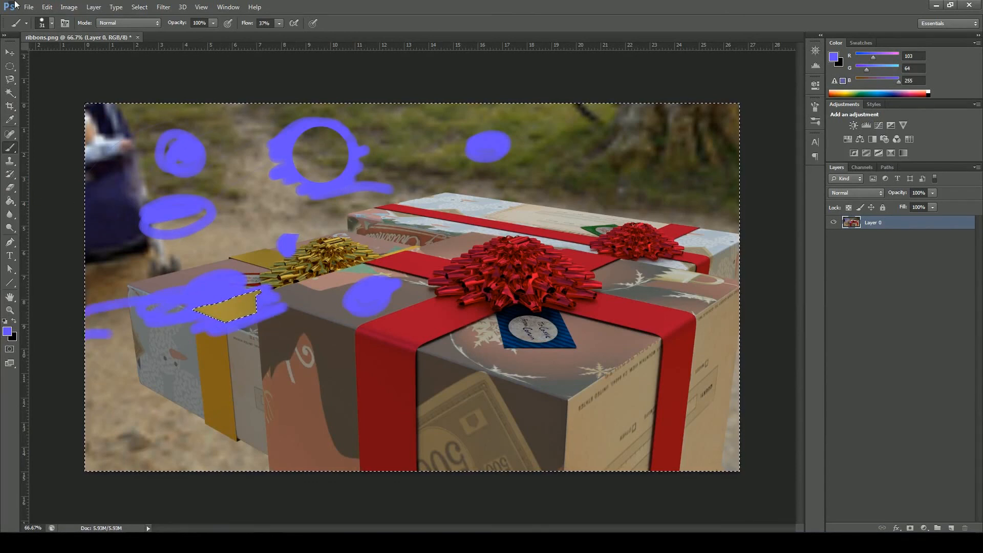